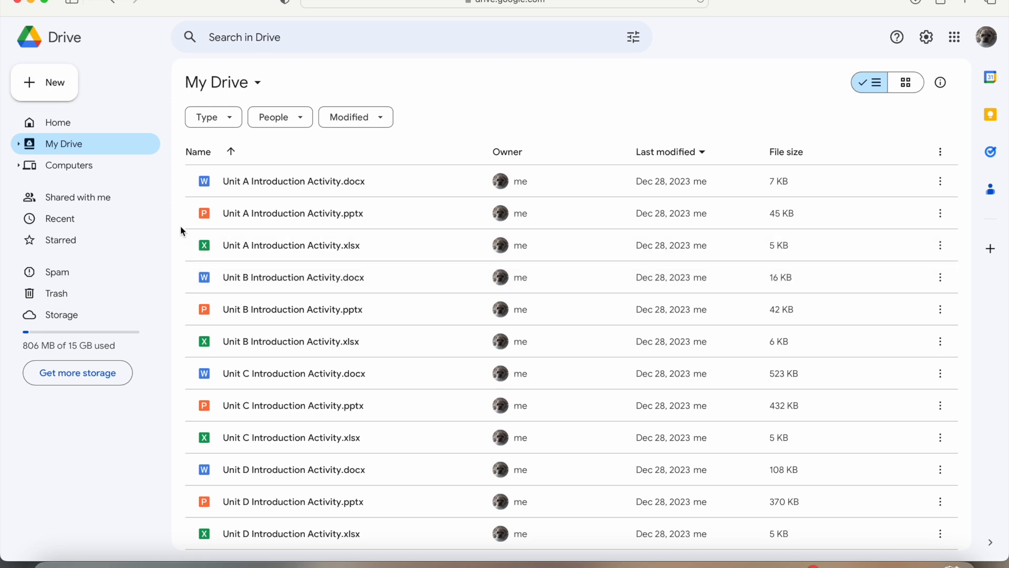
# Step: Create a new folder named "Microsoft Suite" in My Drive
pyautogui.click(76, 85)
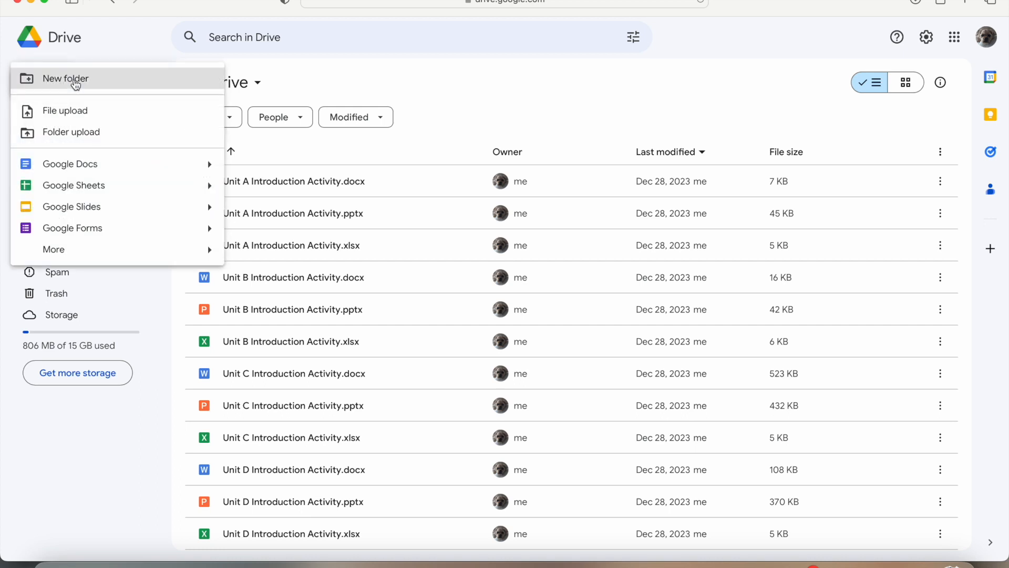
pyautogui.click(138, 82)
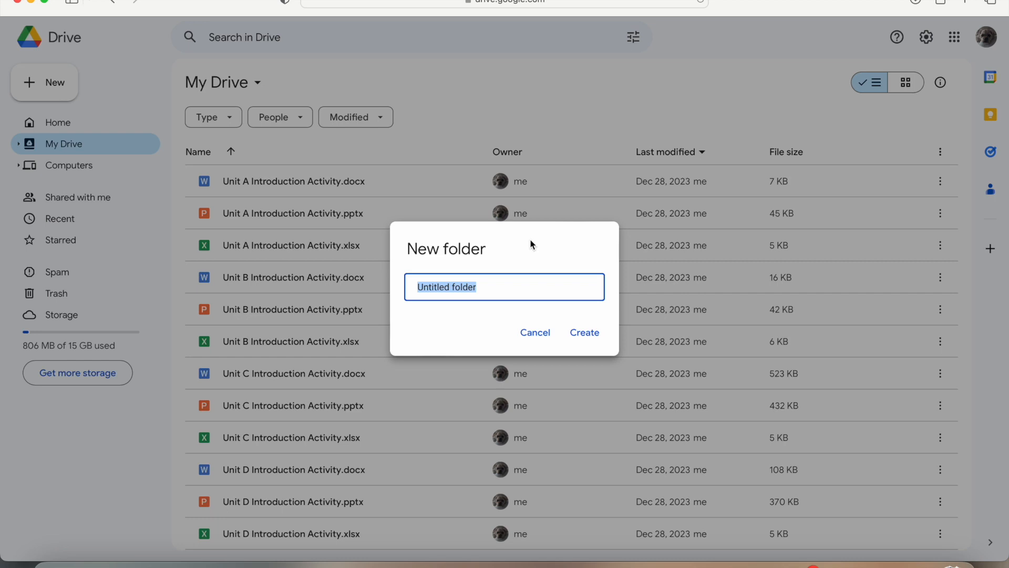
pyautogui.write('Microsoft Suite')
pyautogui.press('Return')
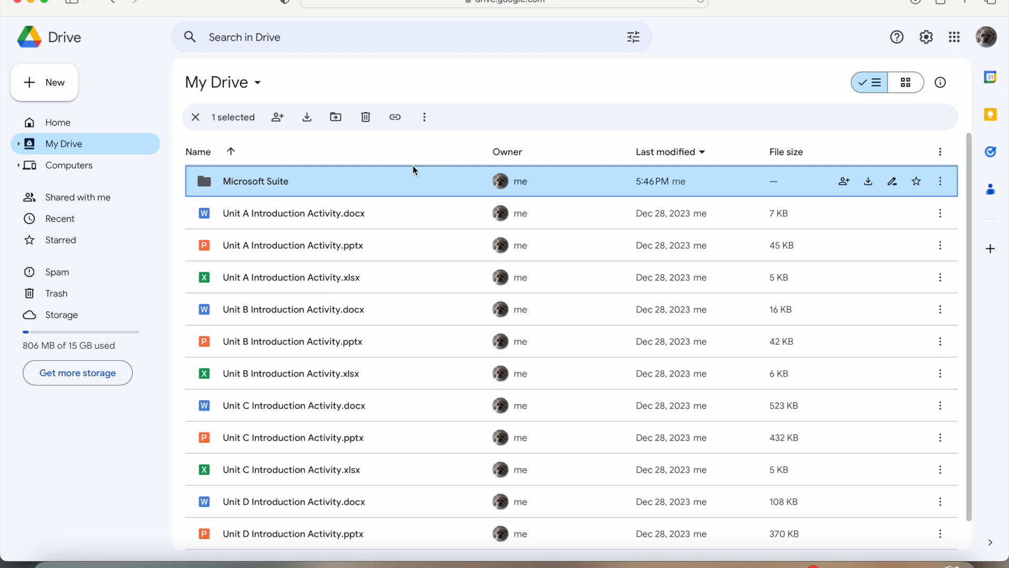
# Step: Open the Microsoft Suite folder and create a subfolder named "Microsoft Word" in it
pyautogui.doubleClick(402, 186)
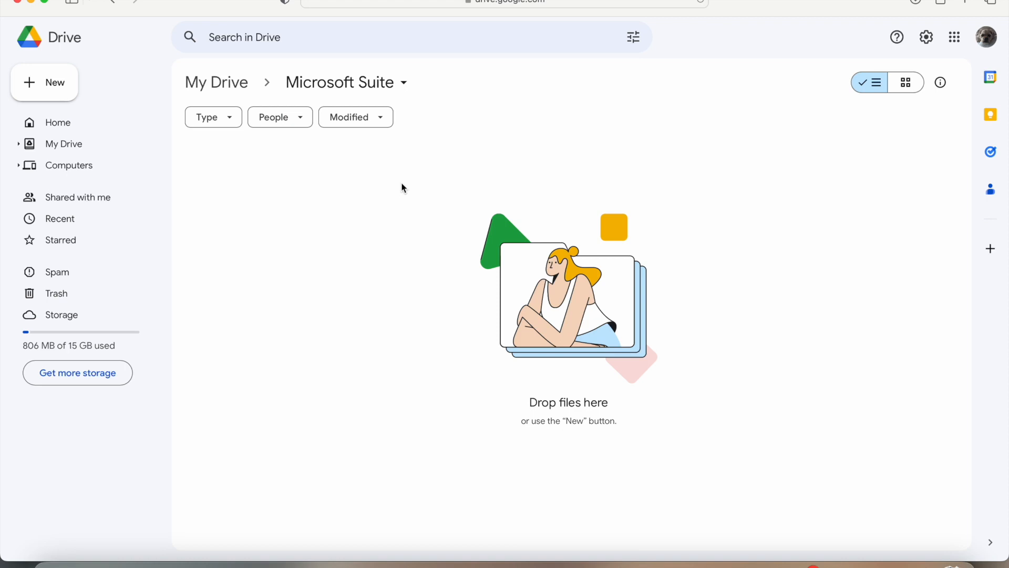
pyautogui.click(74, 87)
pyautogui.click(142, 87)
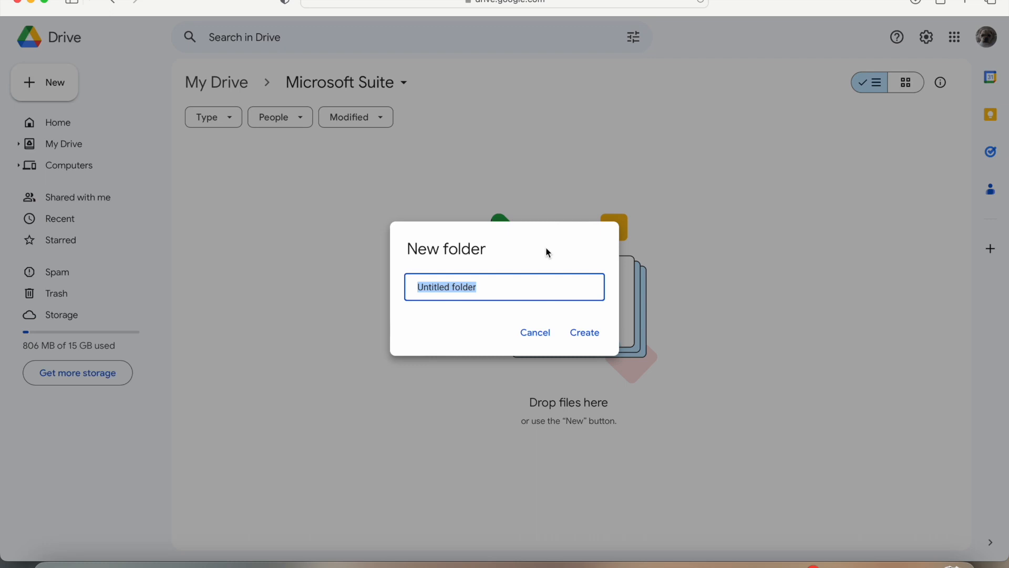
pyautogui.write('Microsoft Word')
pyautogui.press('Return')
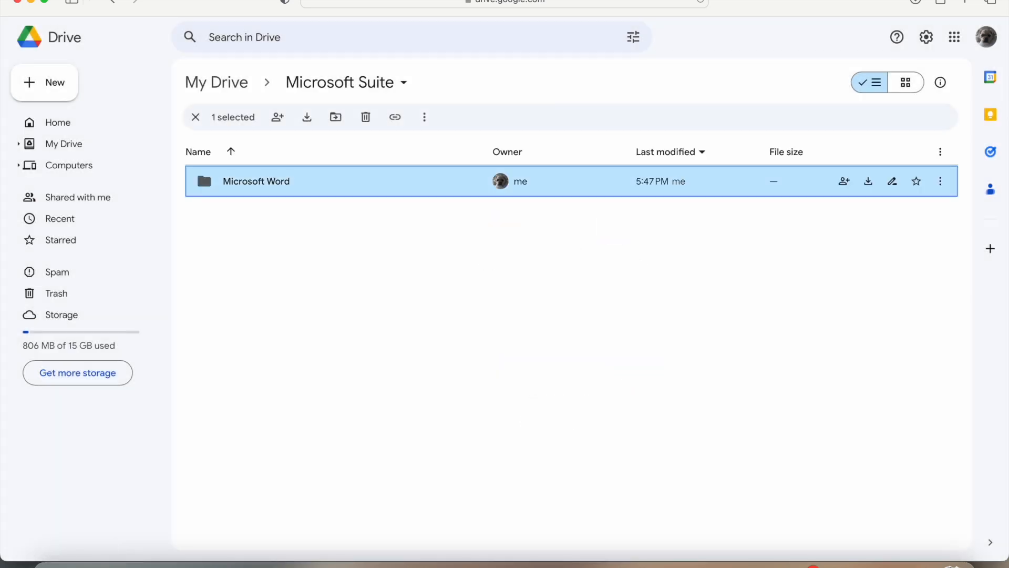
# Step: Create another subfolder named "Microsoft PowerPoint" inside the Microsoft Suite folder
pyautogui.click(78, 92)
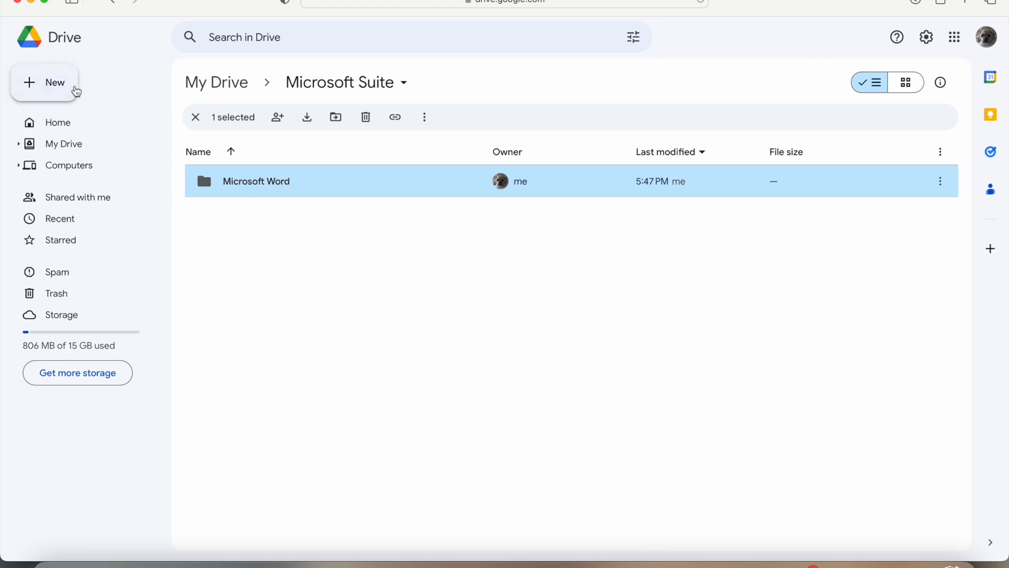
pyautogui.click(140, 83)
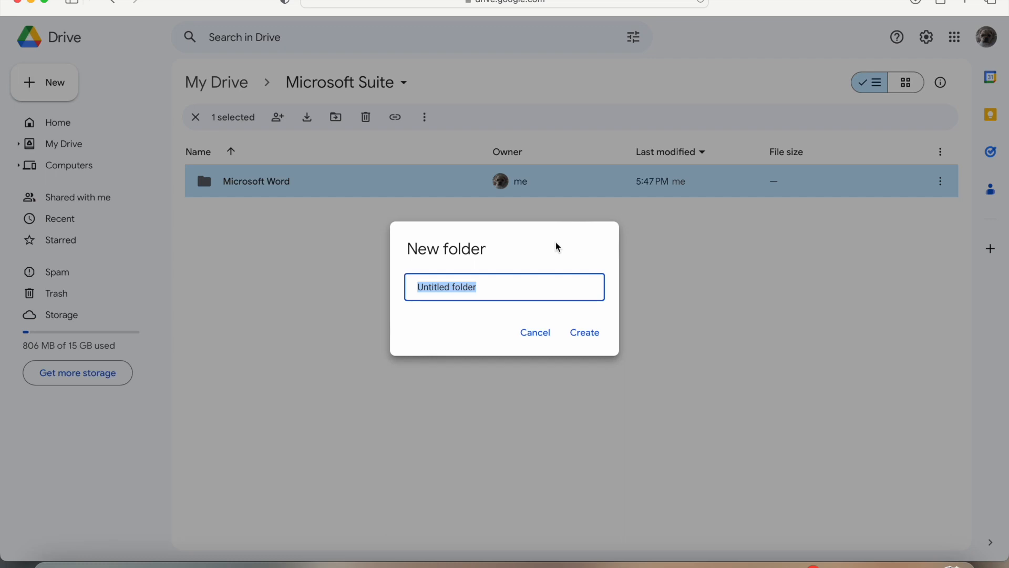
pyautogui.write('Micro')
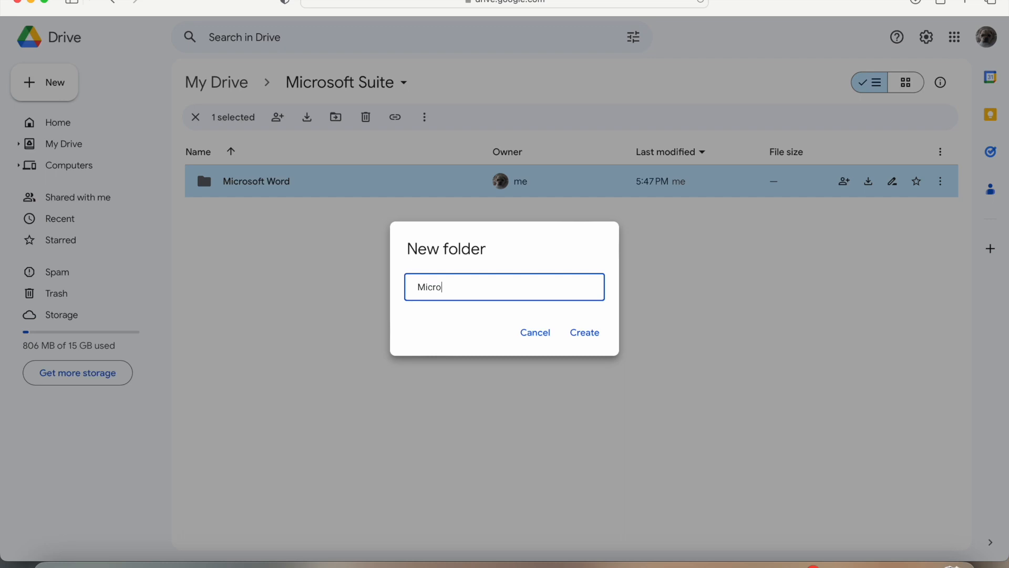
pyautogui.write('soft PowerPoint')
pyautogui.press('Return')
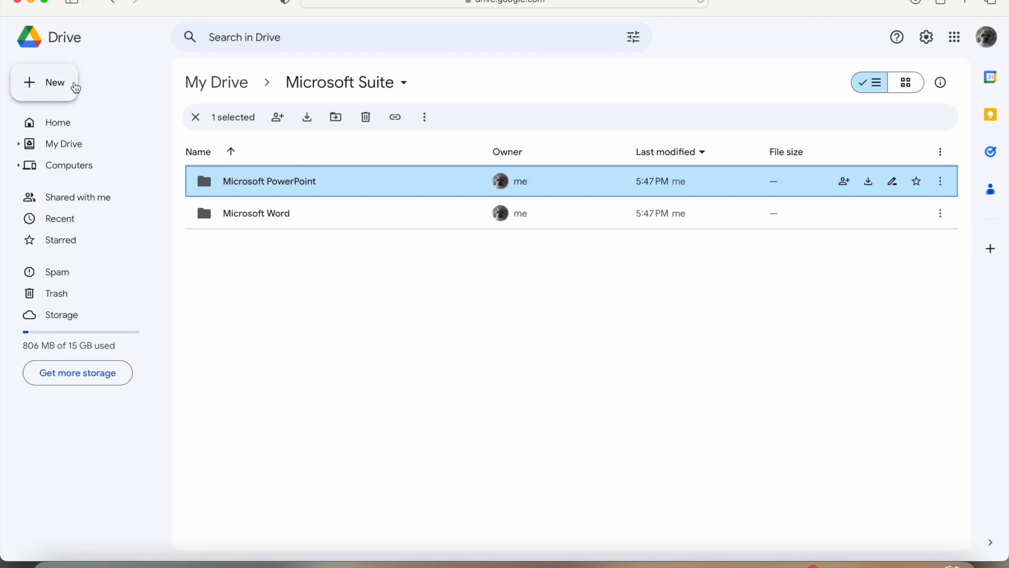
# Step: Create a third subfolder named "Microsoft Excel" inside Microsoft Suite and clear the selection
pyautogui.click(75, 86)
pyautogui.click(149, 80)
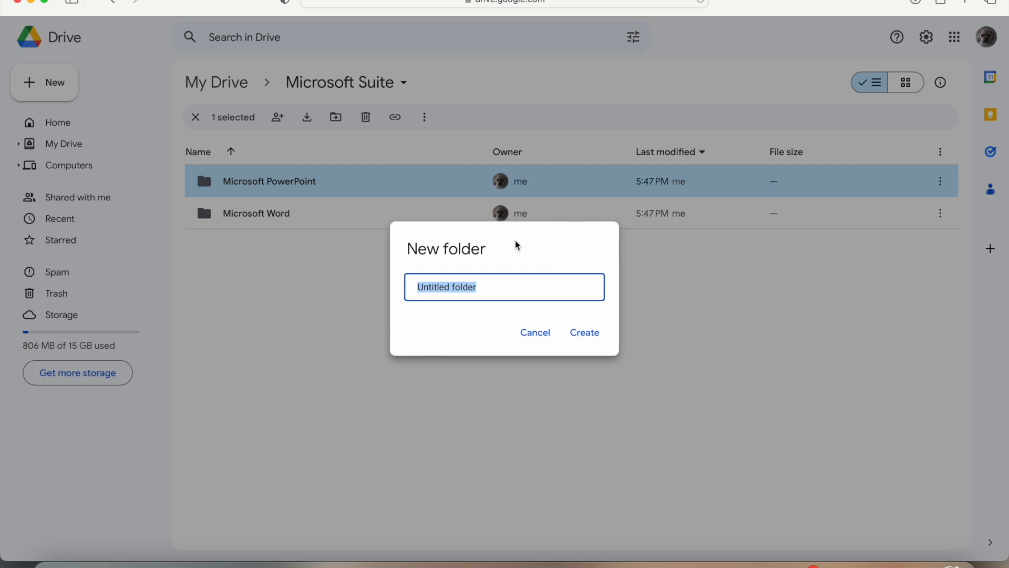
pyautogui.write('Micr')
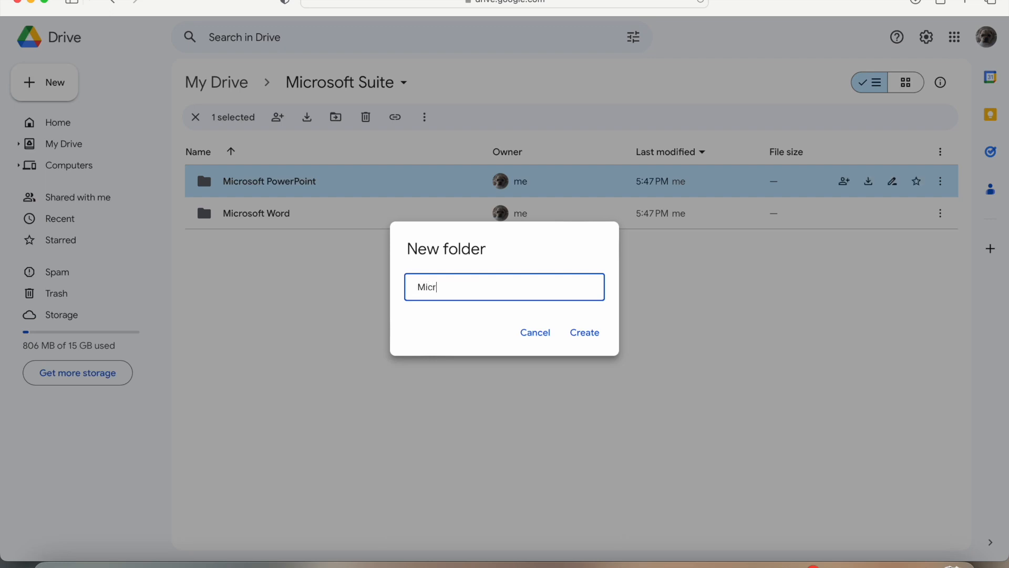
pyautogui.write('osoft Excel')
pyautogui.press('Return')
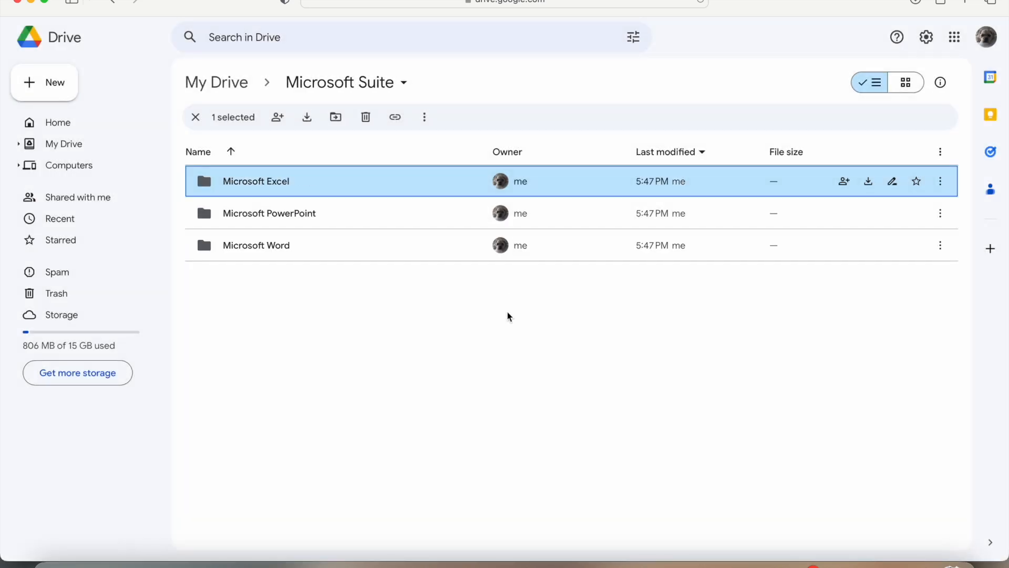
pyautogui.click(461, 340)
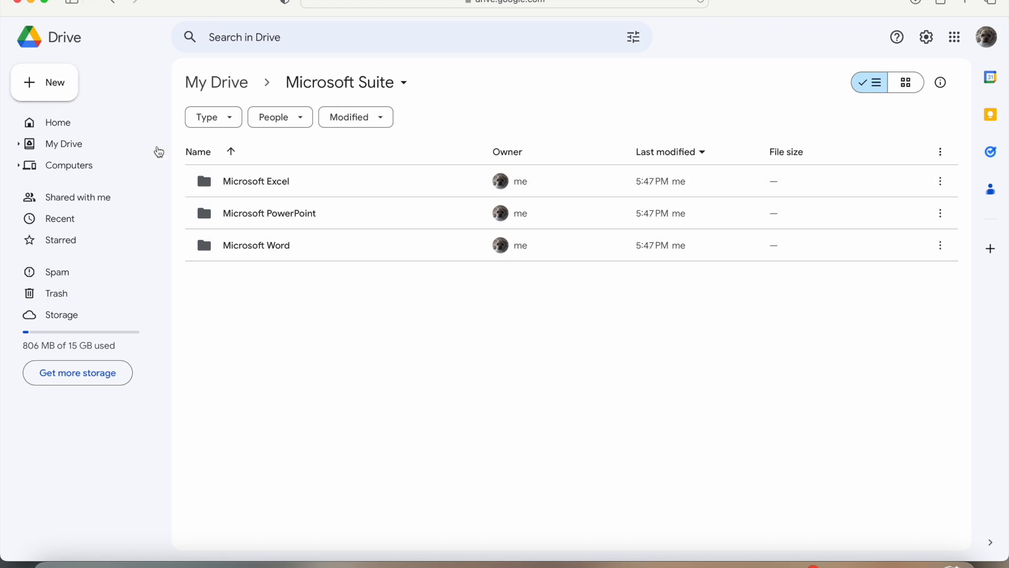
# Step: From the Home file list, move the four Unit A–D Introduction Activity .docx files into the Microsoft Word folder
pyautogui.click(118, 124)
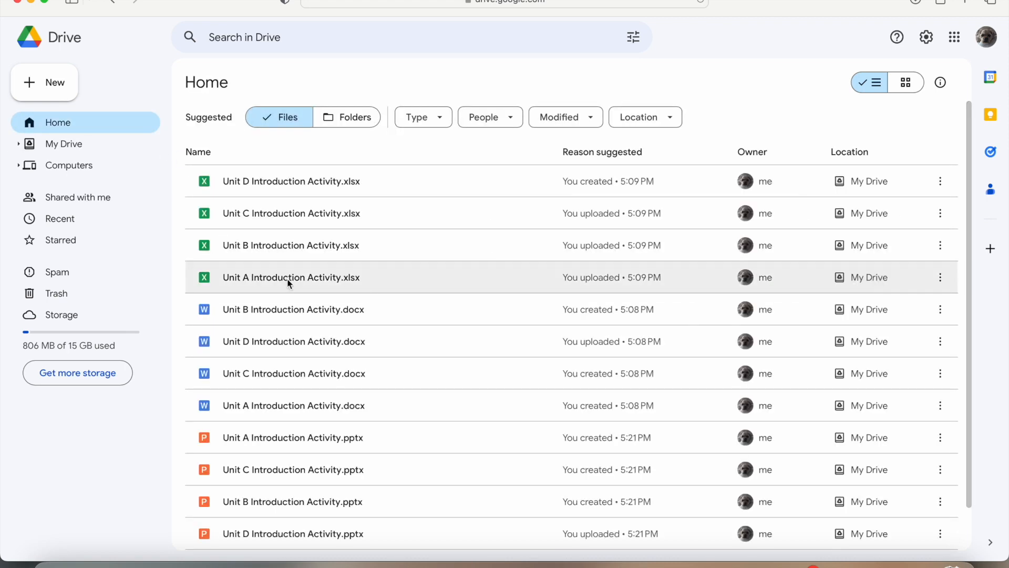
pyautogui.click(187, 310)
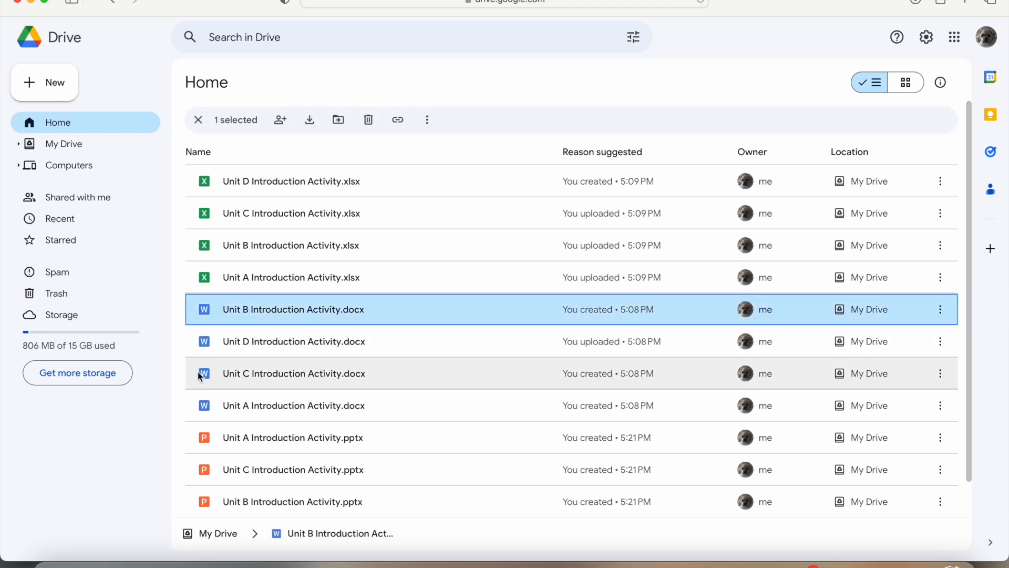
pyautogui.keyDown('shift'); pyautogui.click(196, 402); pyautogui.keyUp('shift')
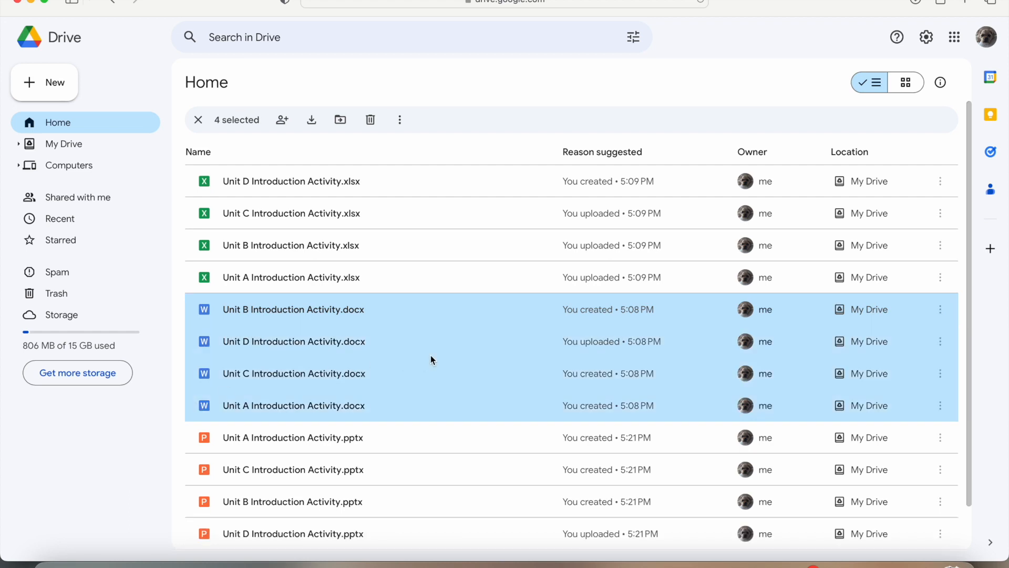
pyautogui.rightClick(434, 311)
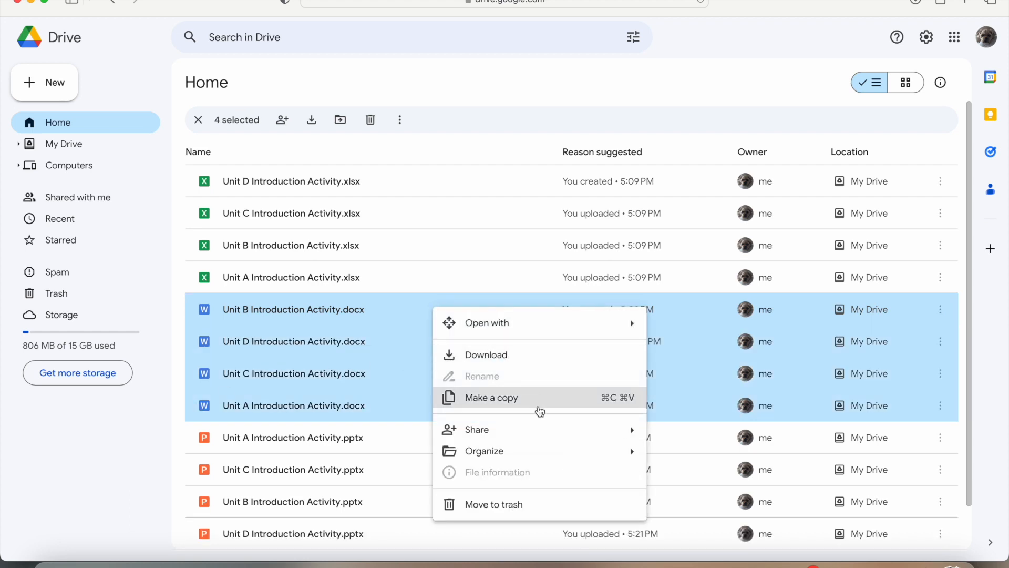
pyautogui.moveTo(543, 452)
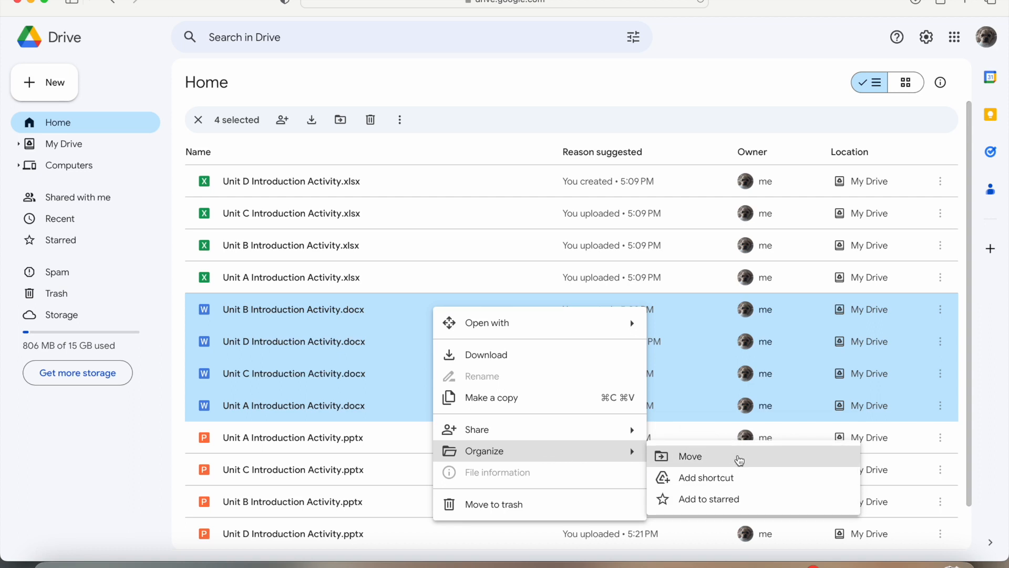
pyautogui.click(740, 461)
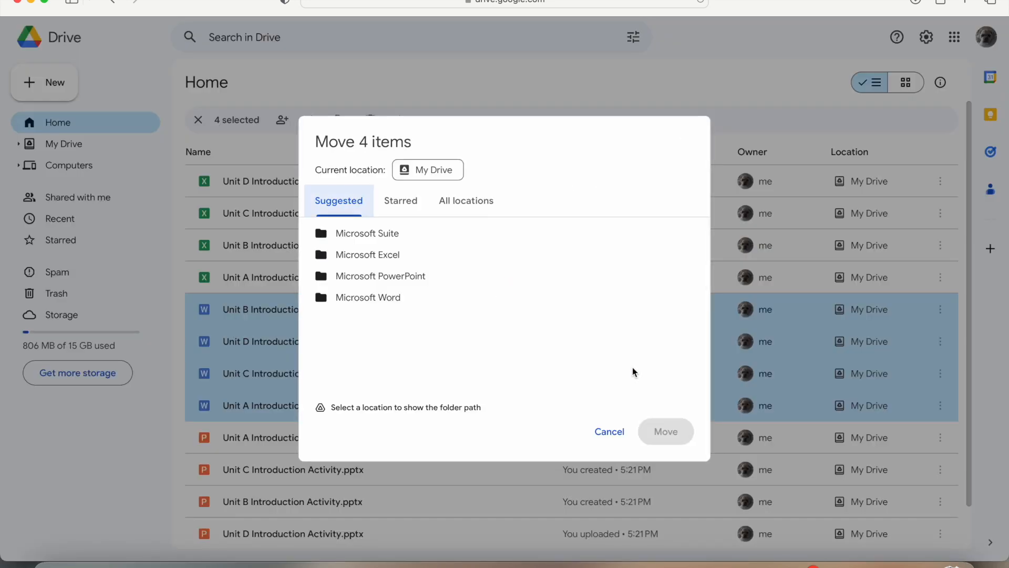
pyautogui.click(459, 306)
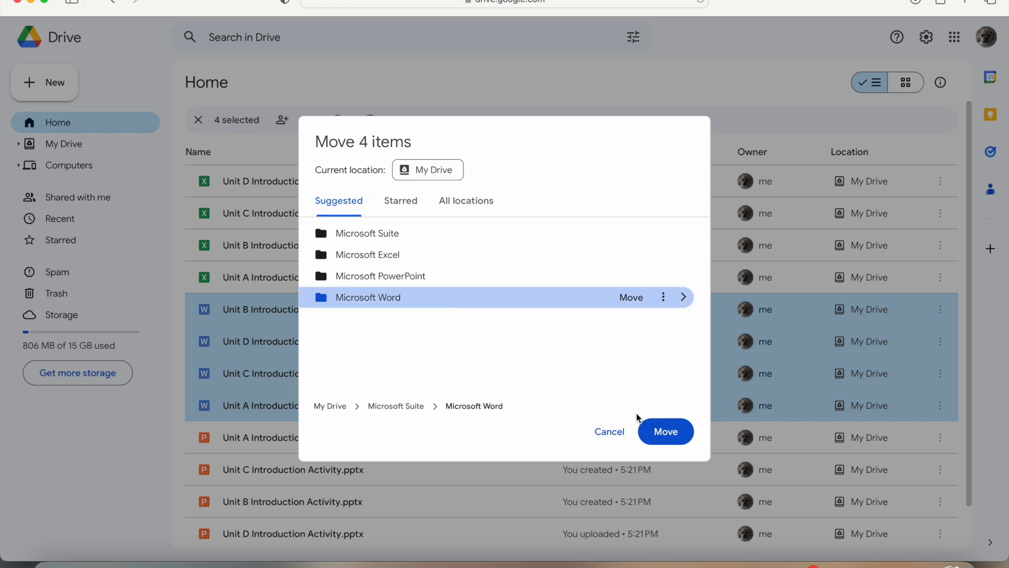
pyautogui.click(647, 436)
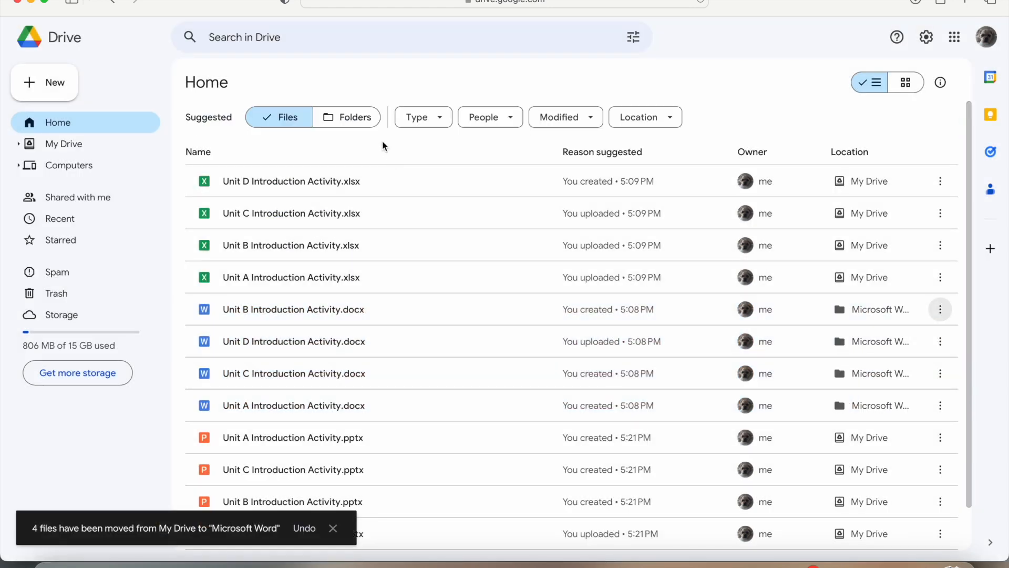
# Step: Open the Microsoft Word subfolder of Microsoft Suite to check its files
pyautogui.click(371, 125)
pyautogui.doubleClick(377, 180)
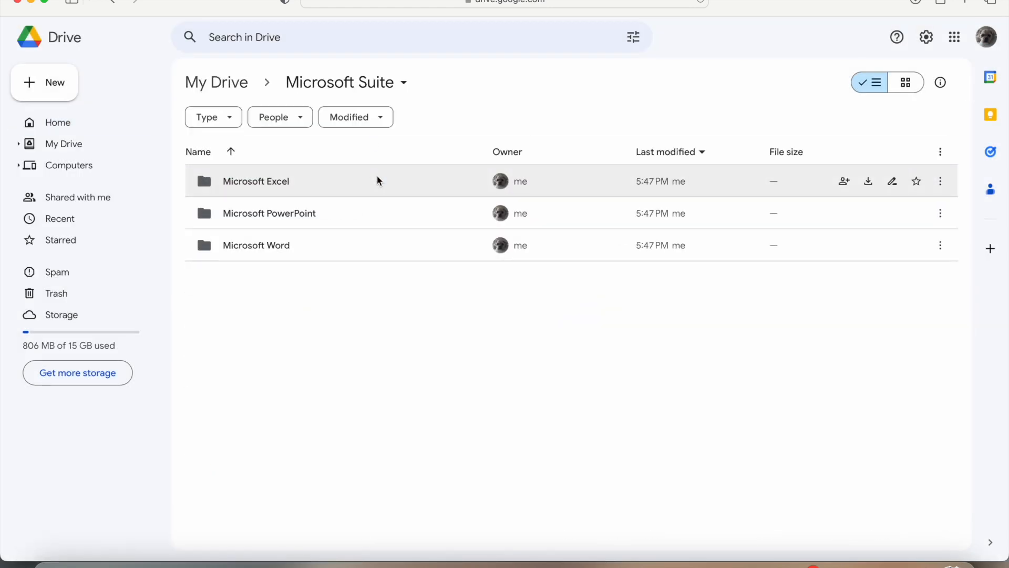
pyautogui.doubleClick(392, 245)
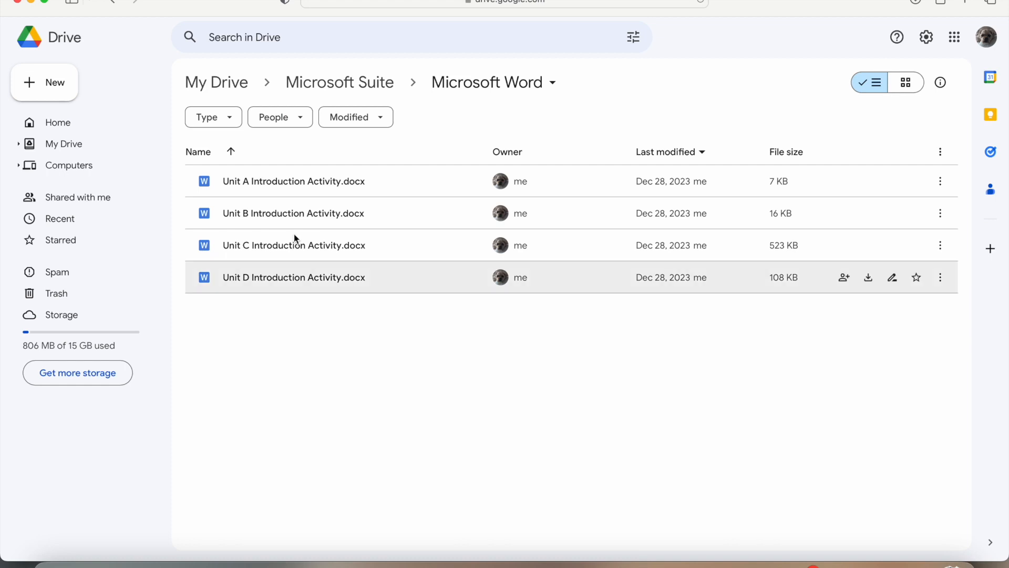
# Step: From the Home file list, move the four Unit A–D Introduction Activity .pptx files into the Microsoft PowerPoint folder
pyautogui.click(100, 122)
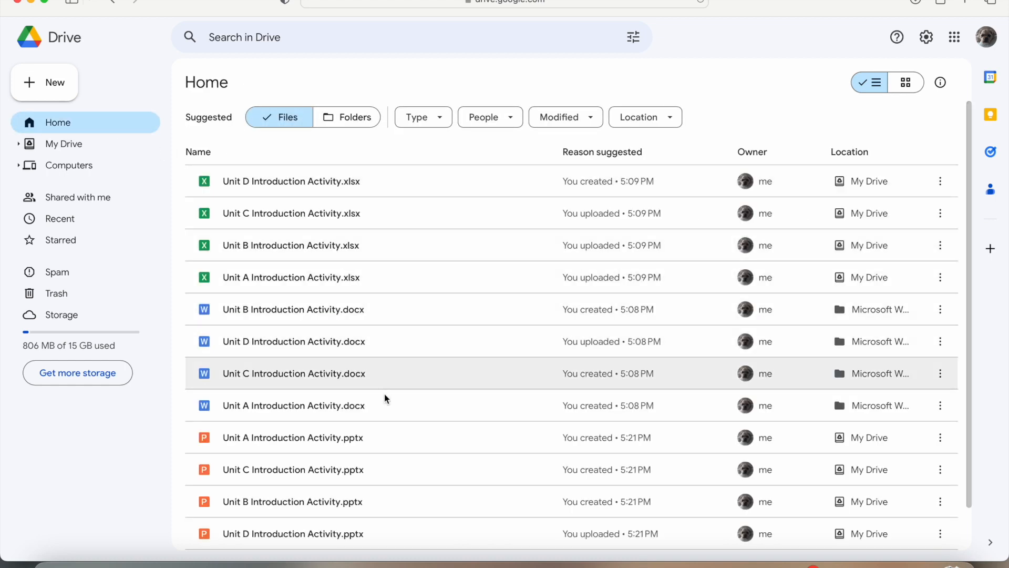
pyautogui.click(389, 431)
pyautogui.scroll(-3, 389, 431)
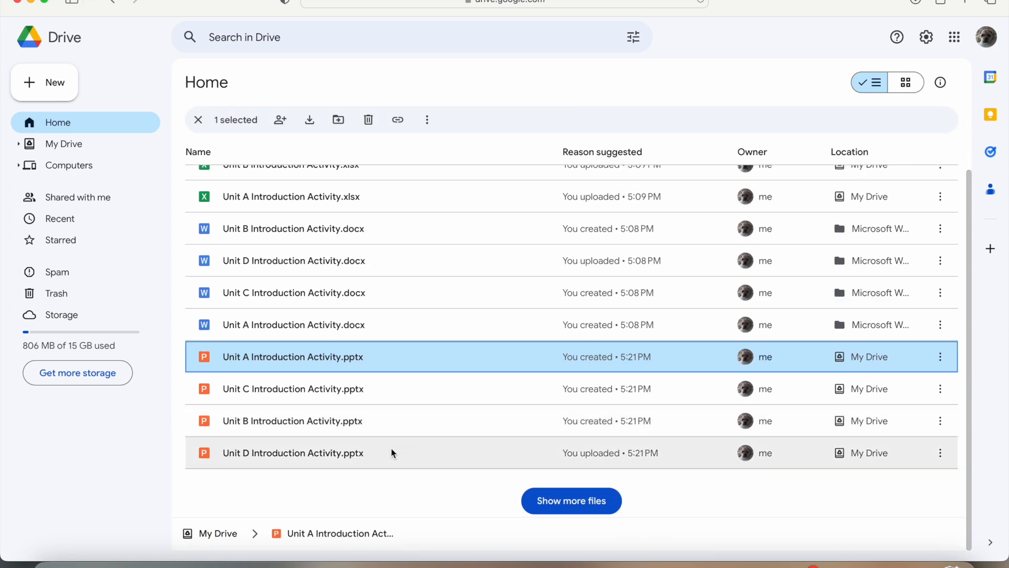
pyautogui.keyDown('shift'); pyautogui.click(391, 452); pyautogui.keyUp('shift')
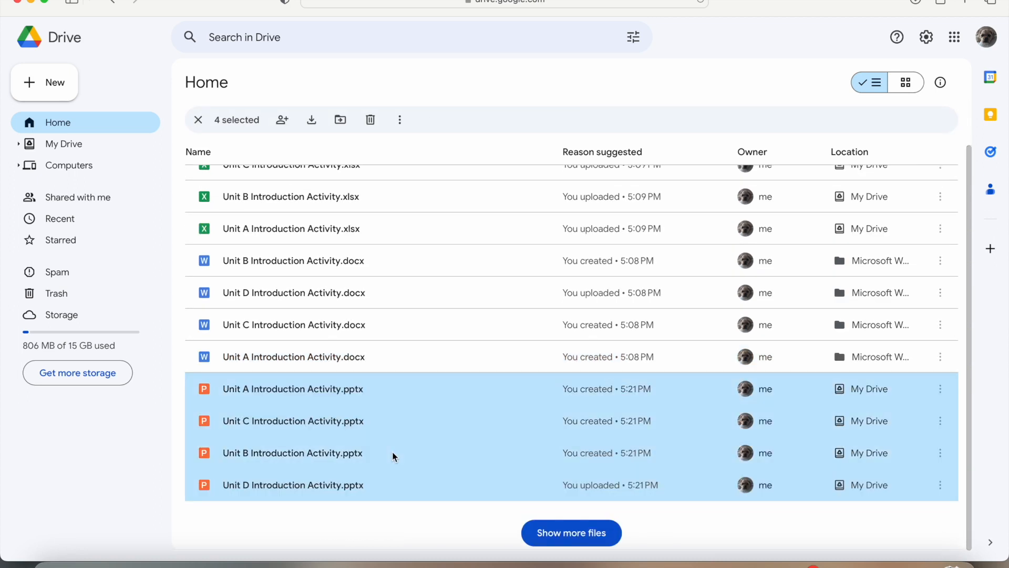
pyautogui.rightClick(426, 416)
pyautogui.moveTo(517, 340)
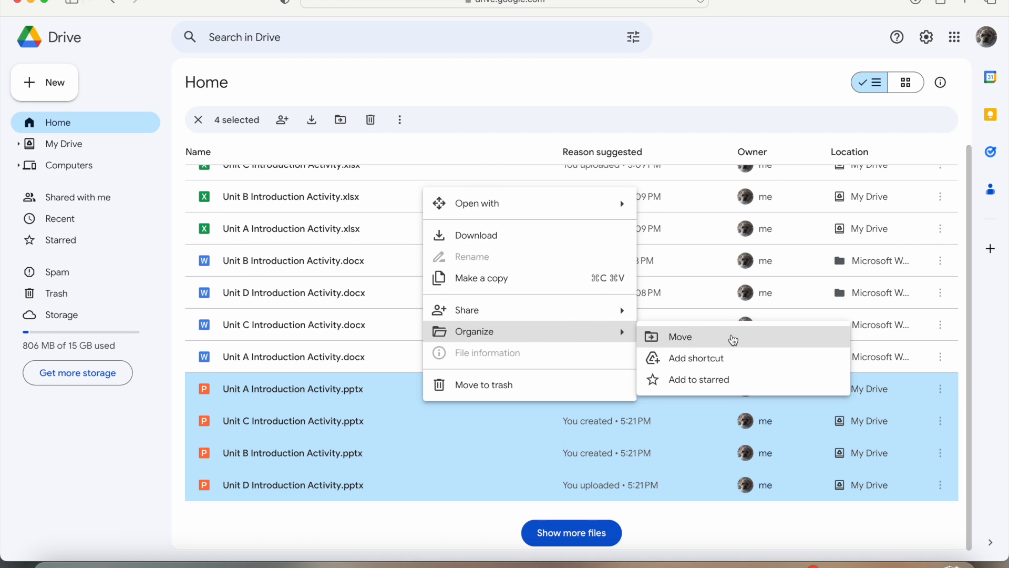
pyautogui.click(733, 339)
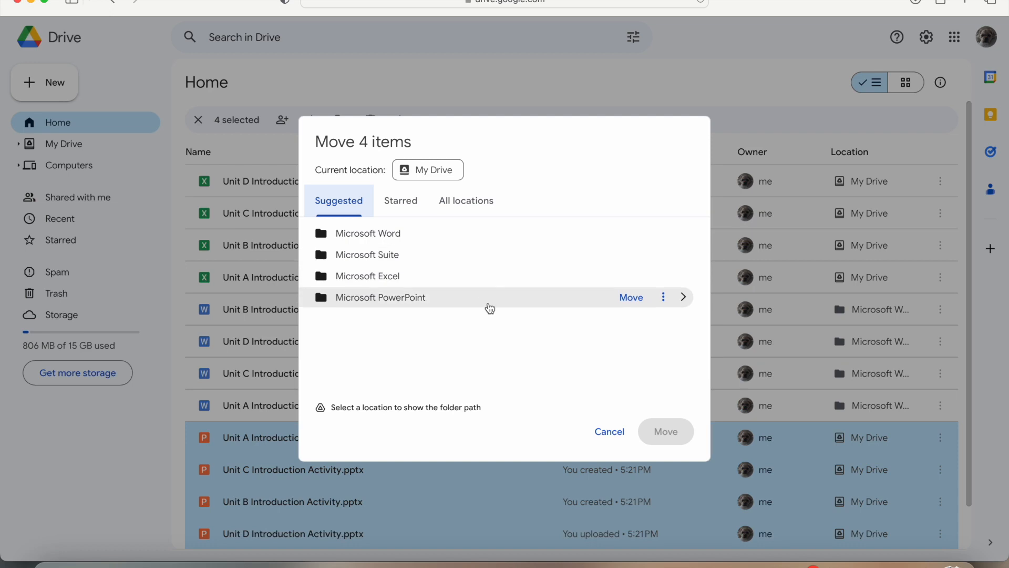
pyautogui.click(490, 305)
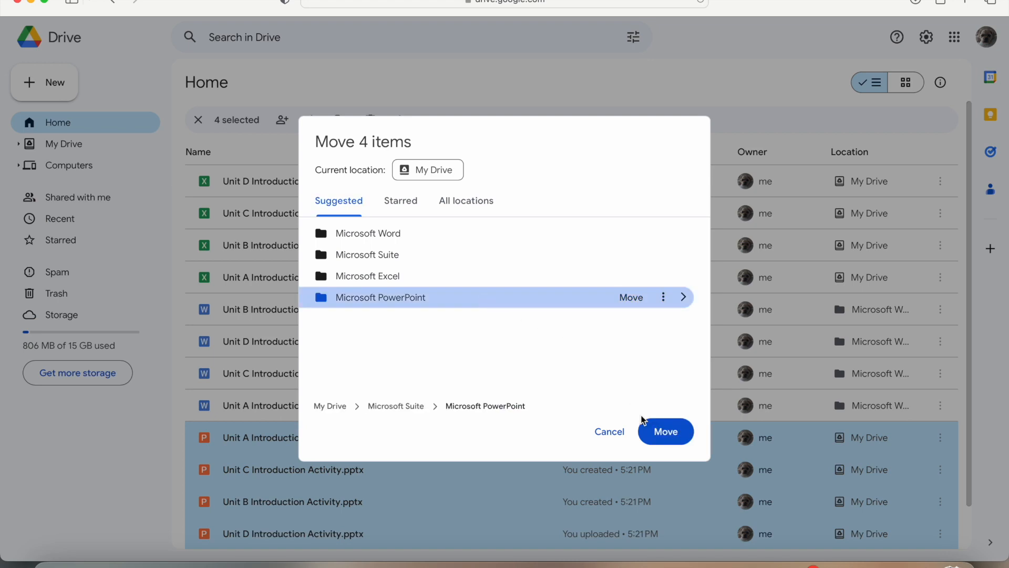
pyautogui.click(647, 432)
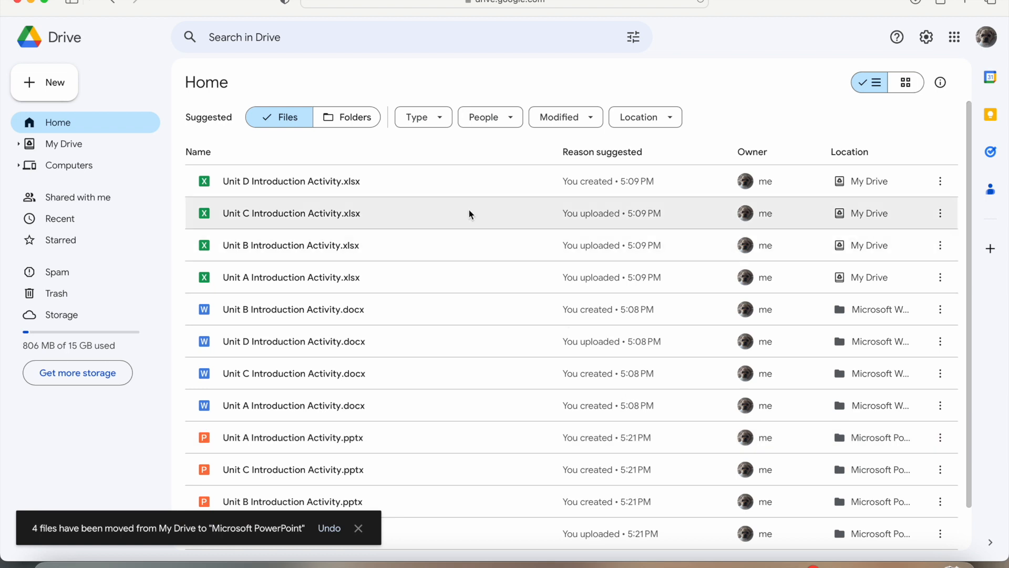
# Step: Open the Microsoft PowerPoint subfolder of Microsoft Suite to check its files
pyautogui.click(357, 119)
pyautogui.click(376, 181)
pyautogui.doubleClick(377, 181)
pyautogui.doubleClick(386, 219)
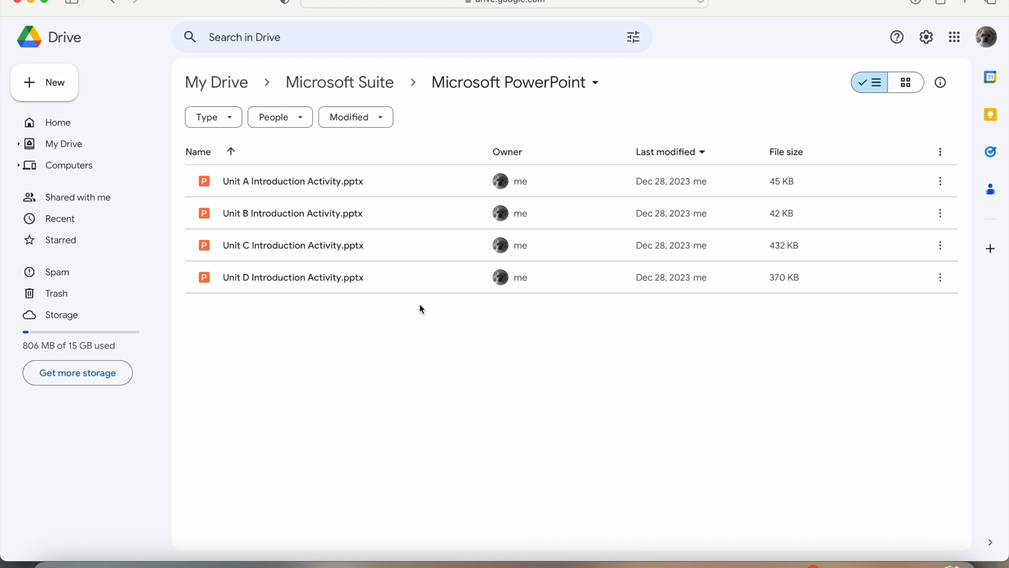
# Step: From the Home file list, move the four Unit A–D Introduction Activity .xlsx files into the Microsoft Excel folder
pyautogui.click(111, 124)
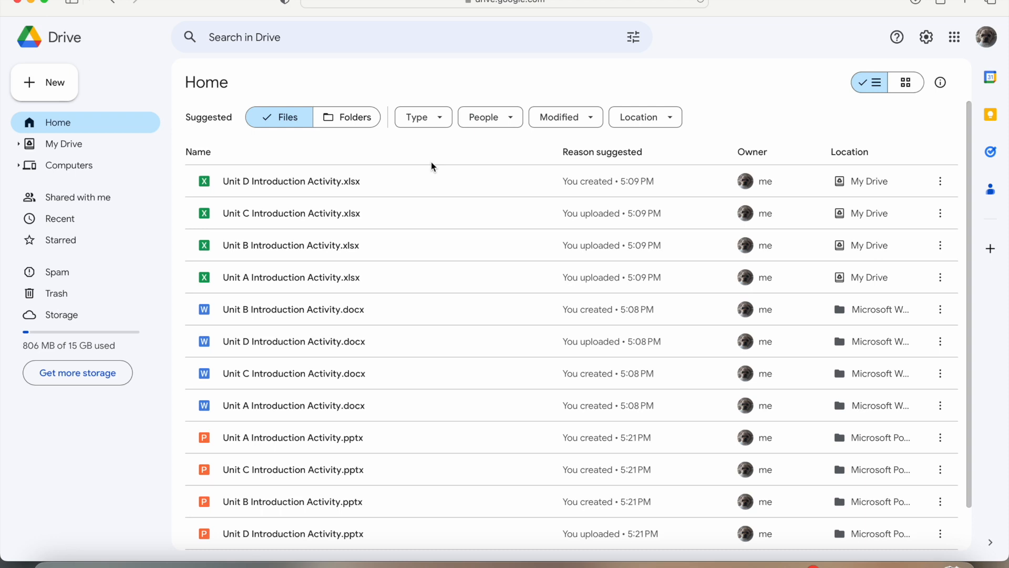
pyautogui.click(431, 178)
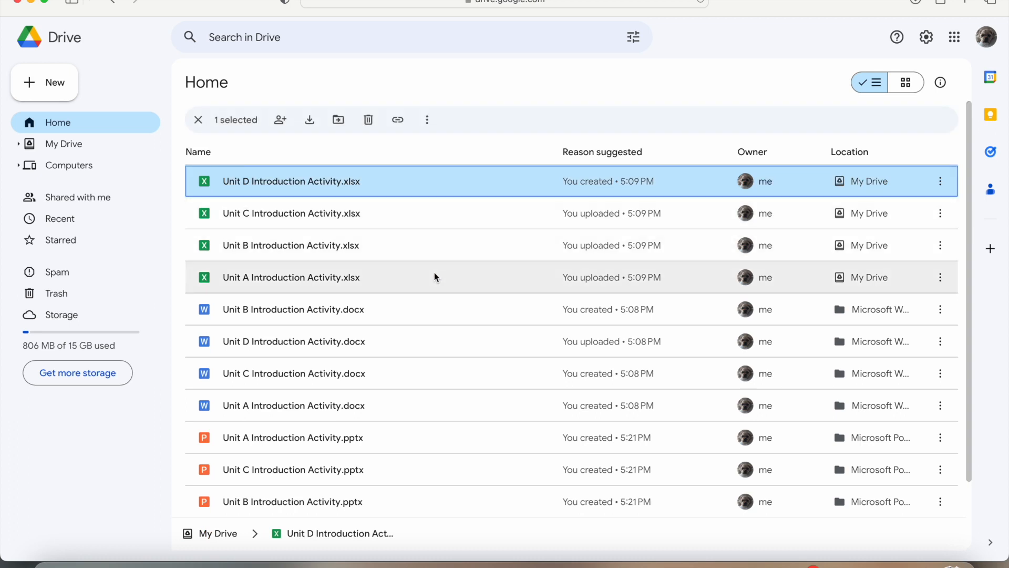
pyautogui.keyDown('shift'); pyautogui.click(434, 277); pyautogui.keyUp('shift')
pyautogui.rightClick(447, 223)
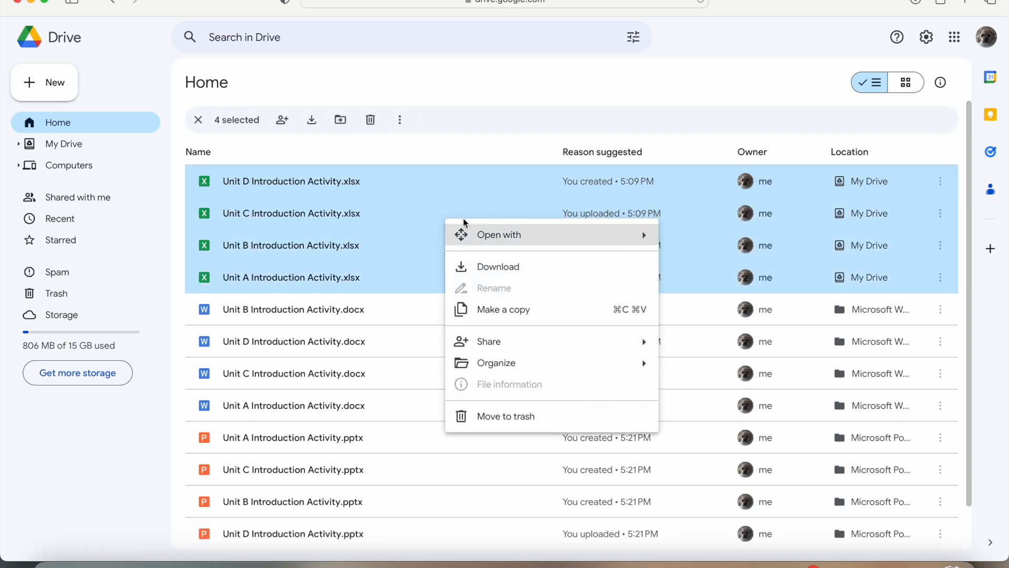
pyautogui.moveTo(558, 367)
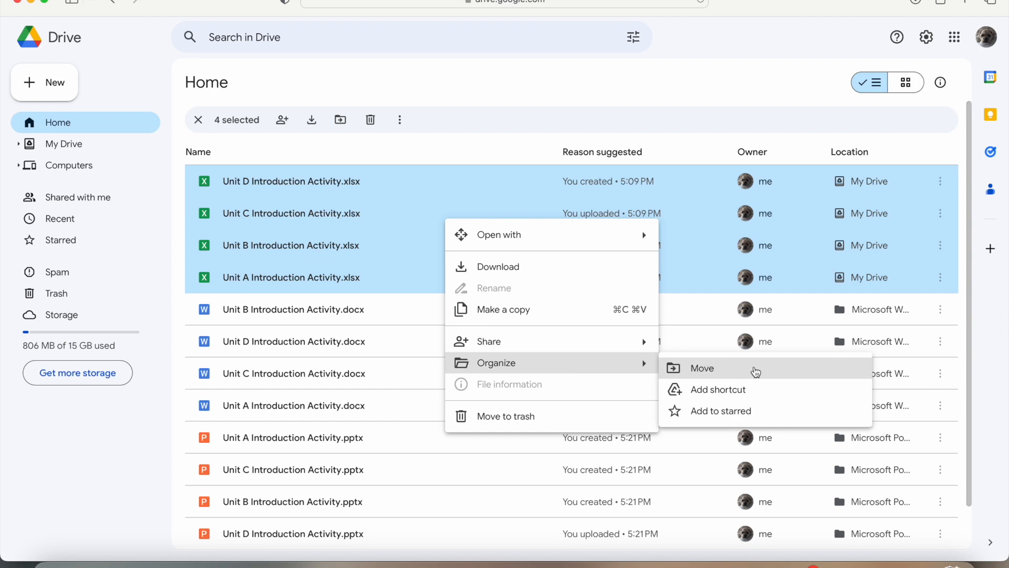
pyautogui.click(756, 372)
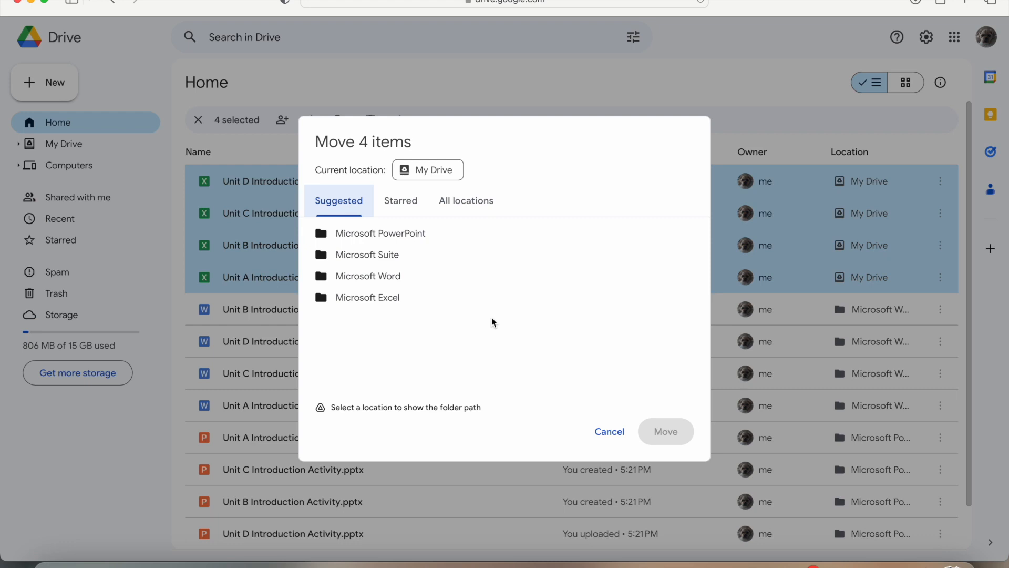
pyautogui.click(474, 303)
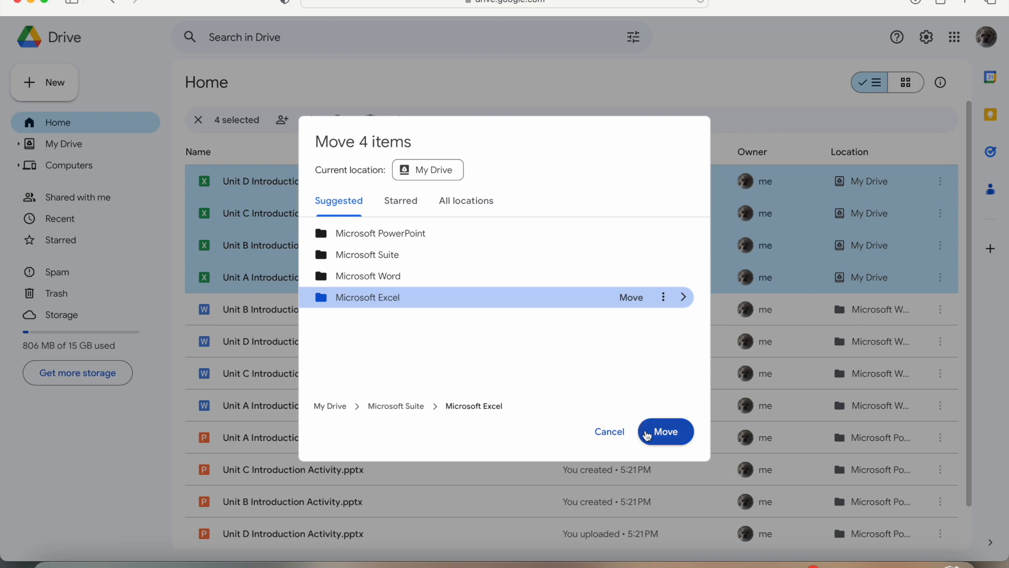
pyautogui.click(648, 432)
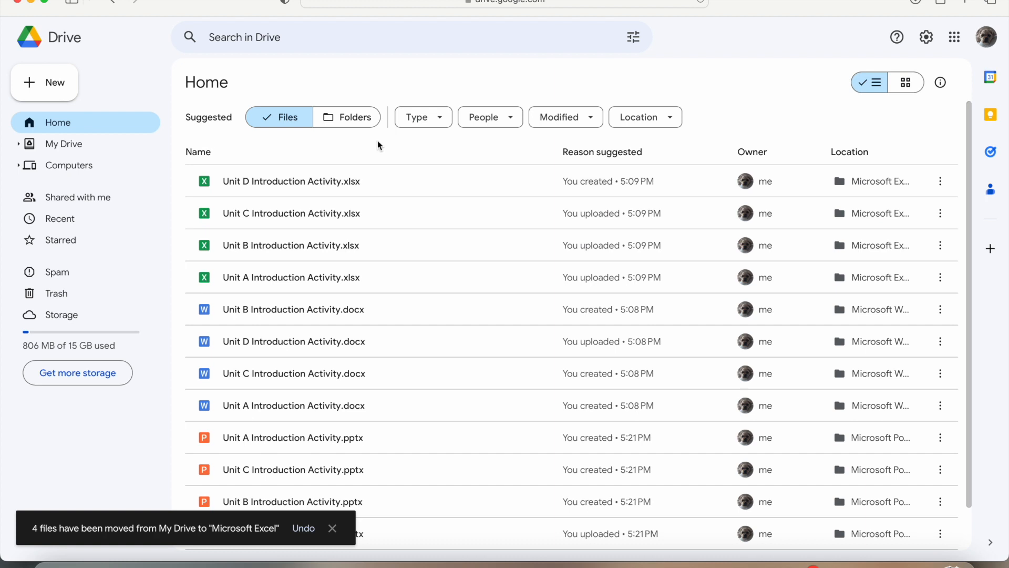
# Step: Open the Microsoft Excel subfolder of Microsoft Suite to check its files, and return to the Home file list
pyautogui.click(367, 128)
pyautogui.doubleClick(379, 174)
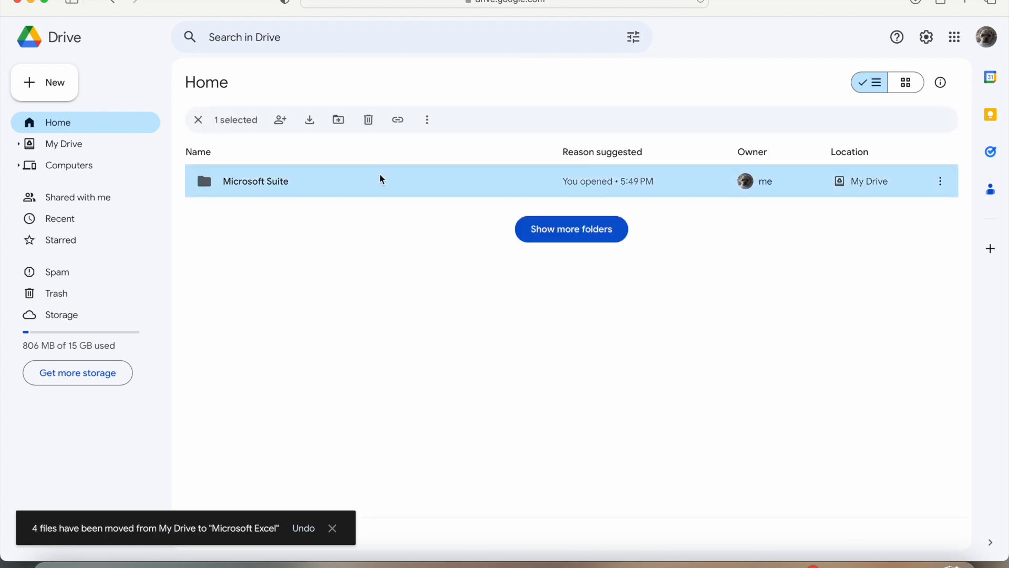
pyautogui.click(381, 184)
pyautogui.doubleClick(381, 184)
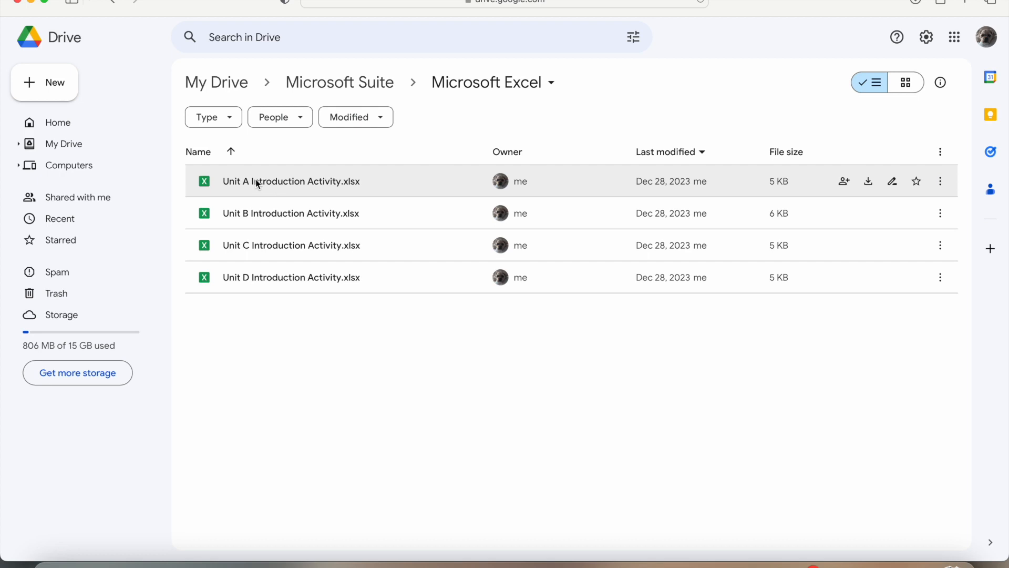
pyautogui.click(127, 131)
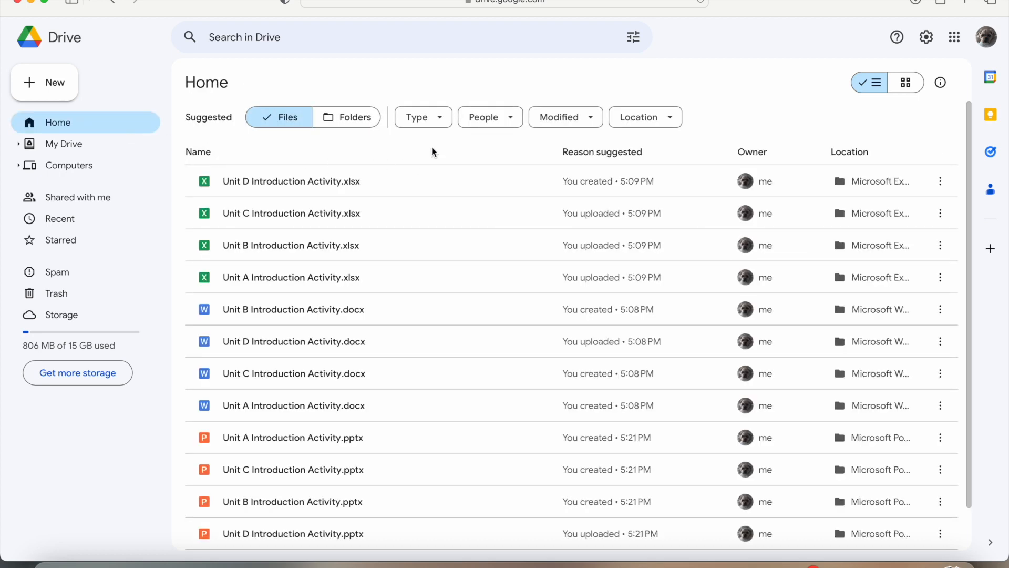